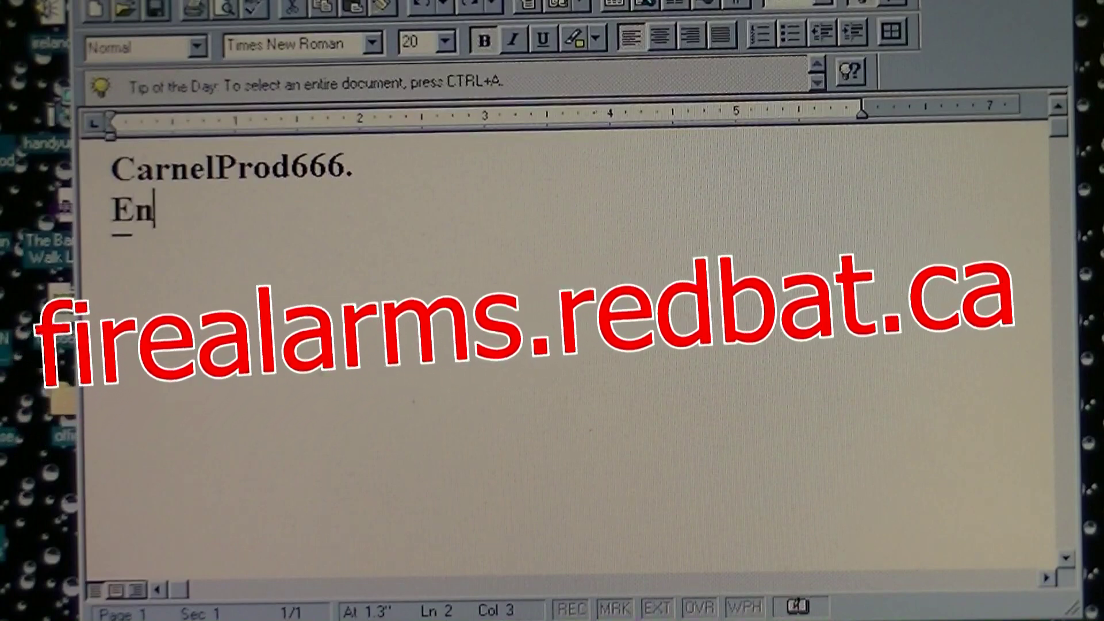
pyautogui.write('he ')
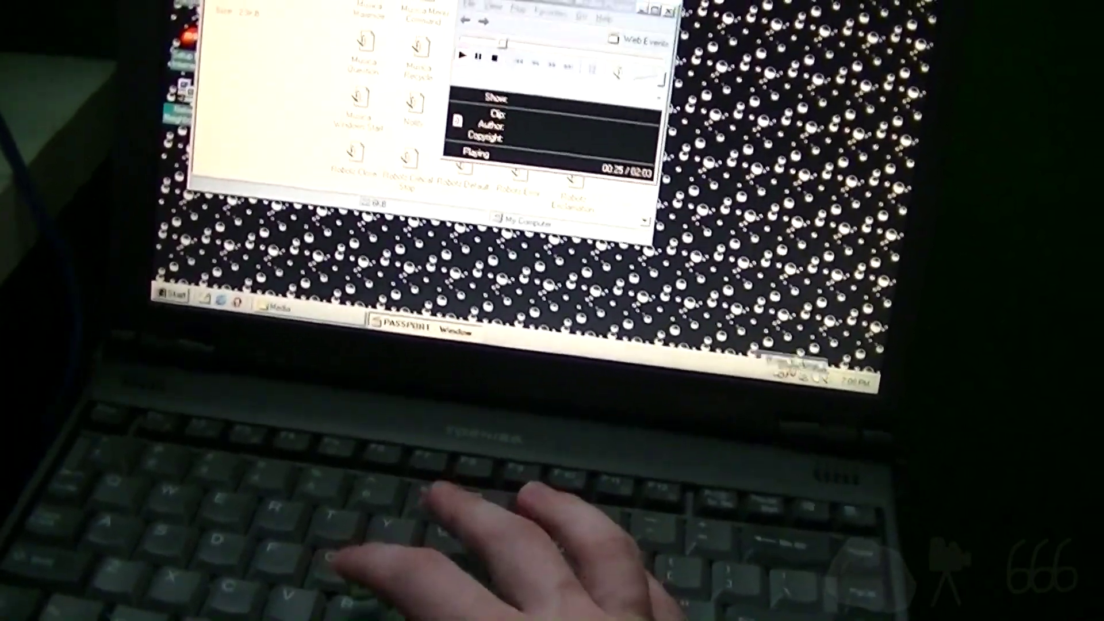
# Open Volume Controls from the tray speaker icon to show the level sliders.
pyautogui.rightClick(849, 390)
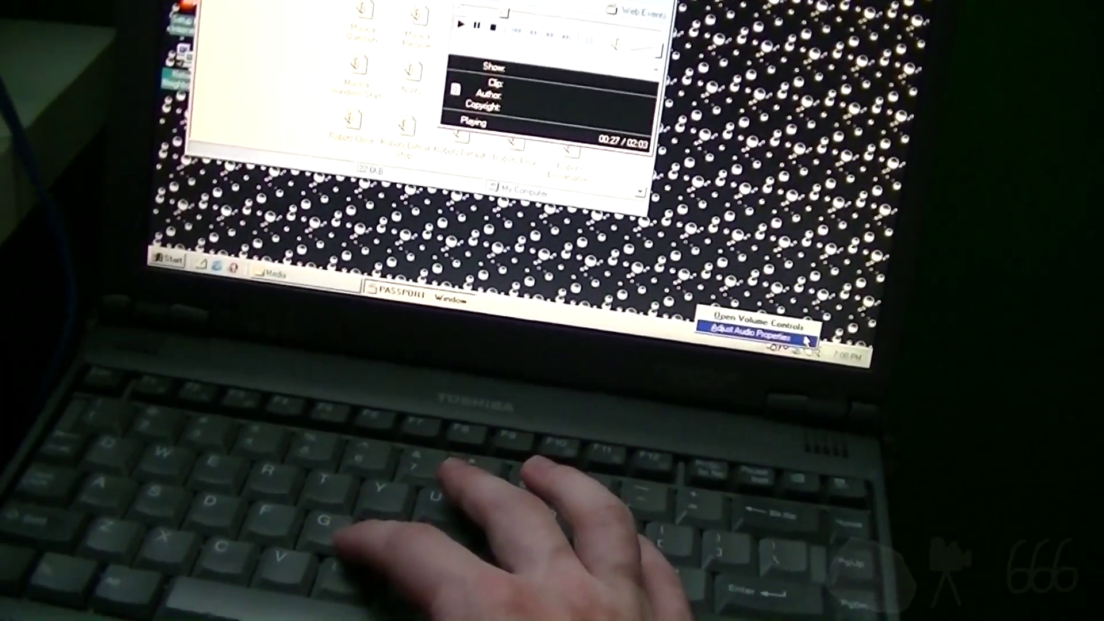
pyautogui.click(748, 319)
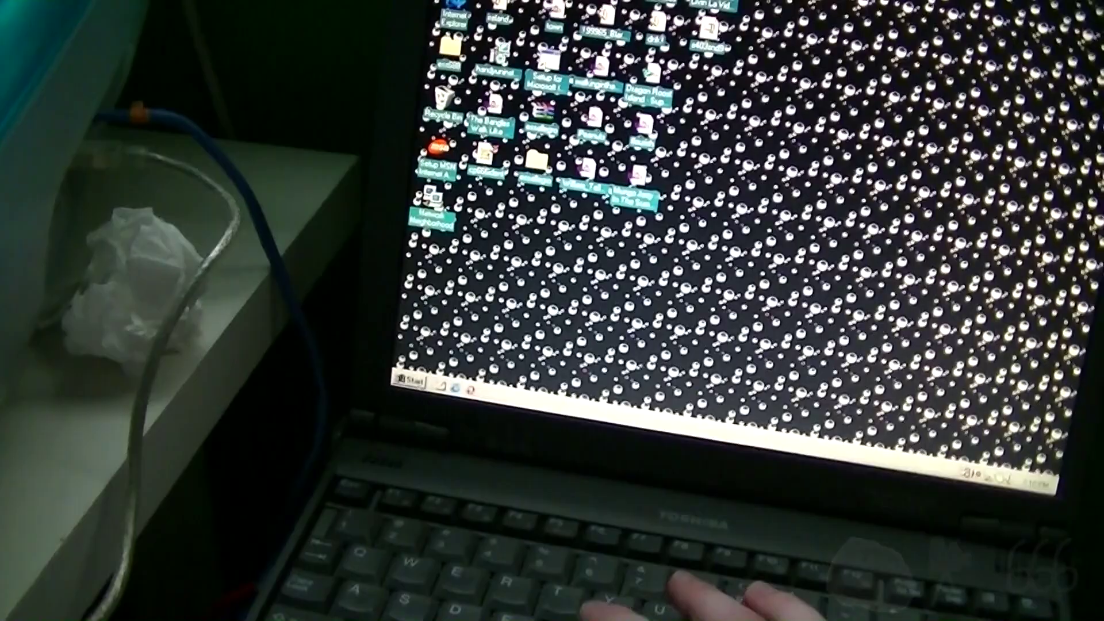
# Restart Windows 98 through the Start menu's Shut Down options.
pyautogui.press('super')
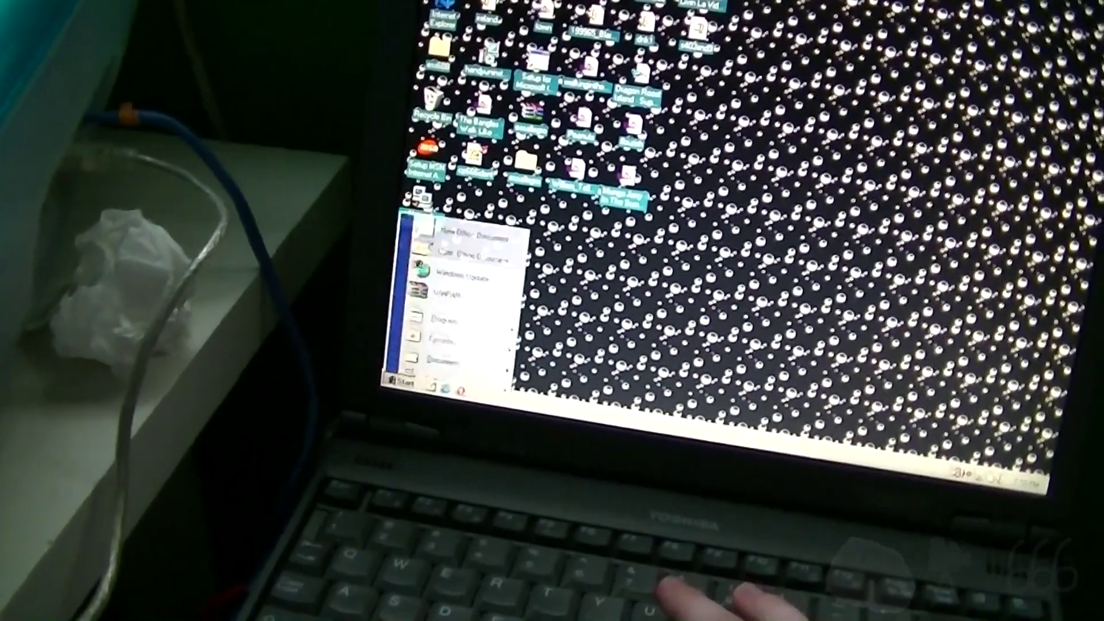
pyautogui.press('Up')
pyautogui.press('Return')
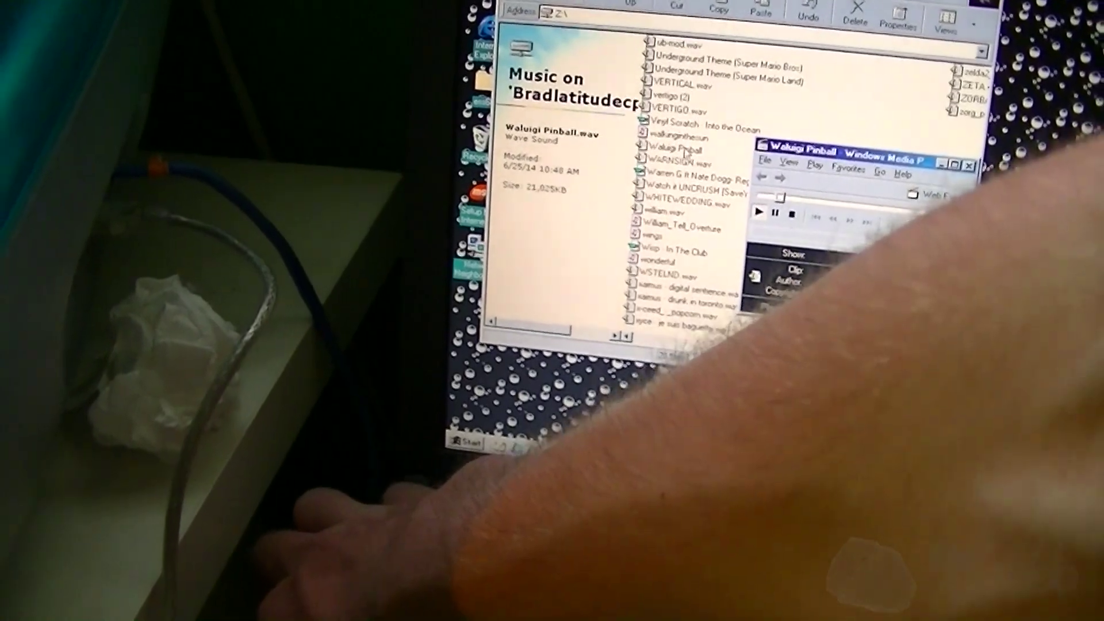
# Close the Media Player window playing the Waluigi Pinball clip.
pyautogui.hotkey('alt', 'F4')
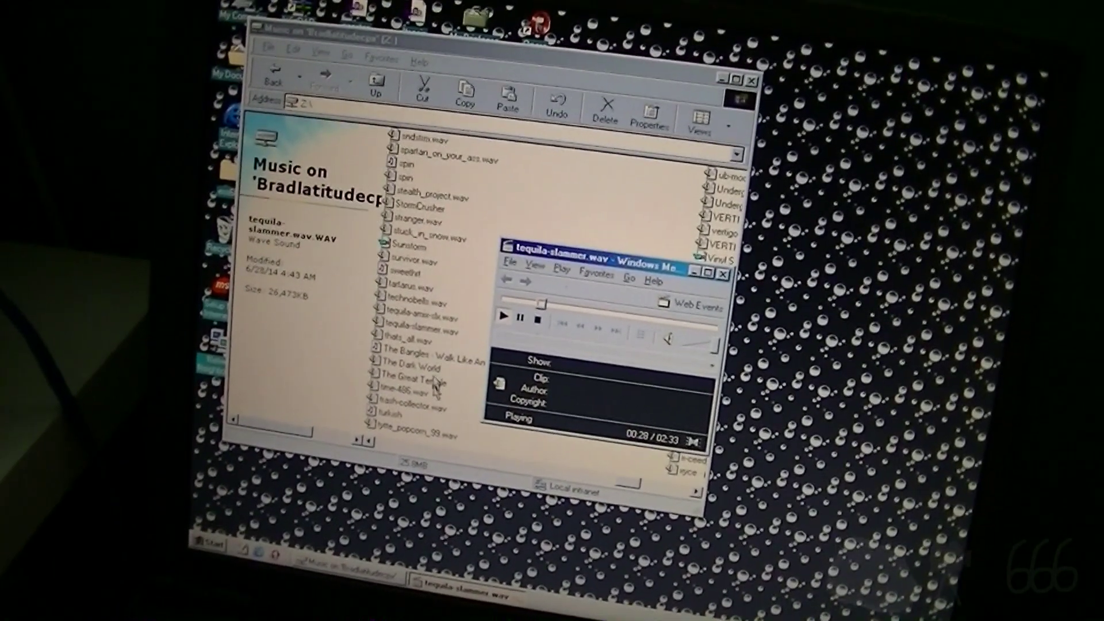
# Play Sunstorm.mp3 from the music folder, then open My Computer's system properties.
pyautogui.click(431, 379)
pyautogui.doubleClick(444, 373)
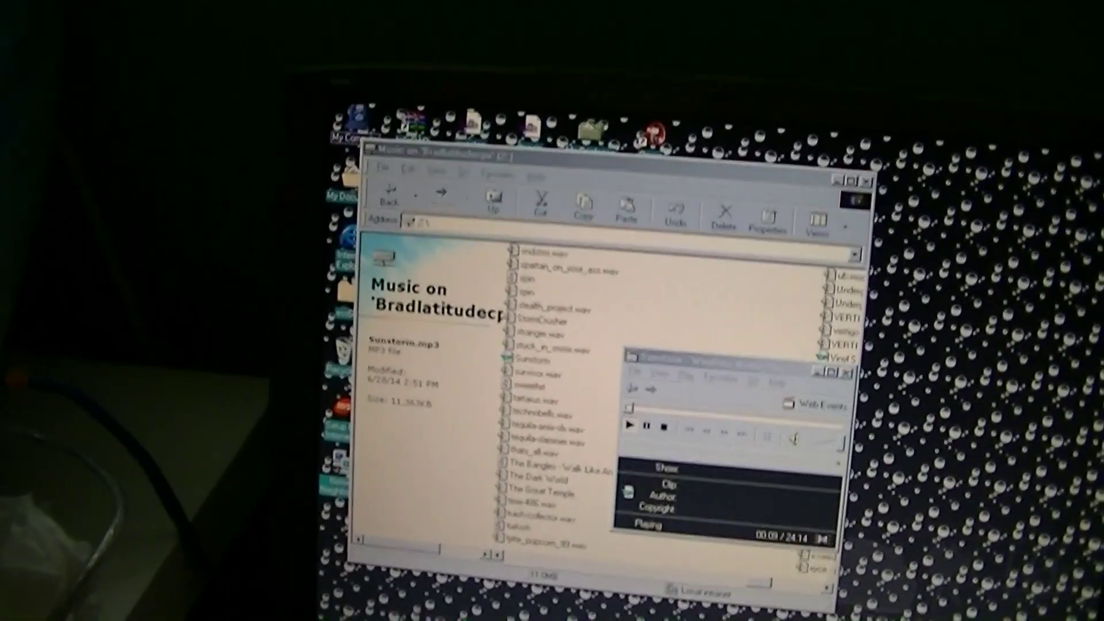
pyautogui.rightClick(354, 121)
pyautogui.click(383, 250)
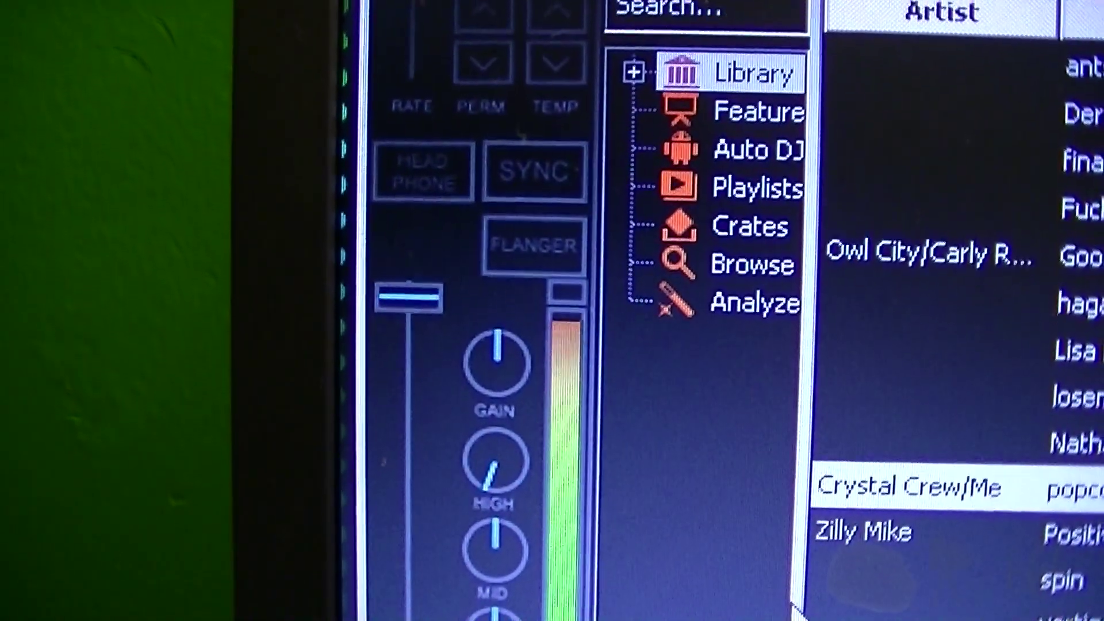
# Reset the HIGH and LOW EQ knobs to neutral and boost MID.
pyautogui.rightClick(522, 483)
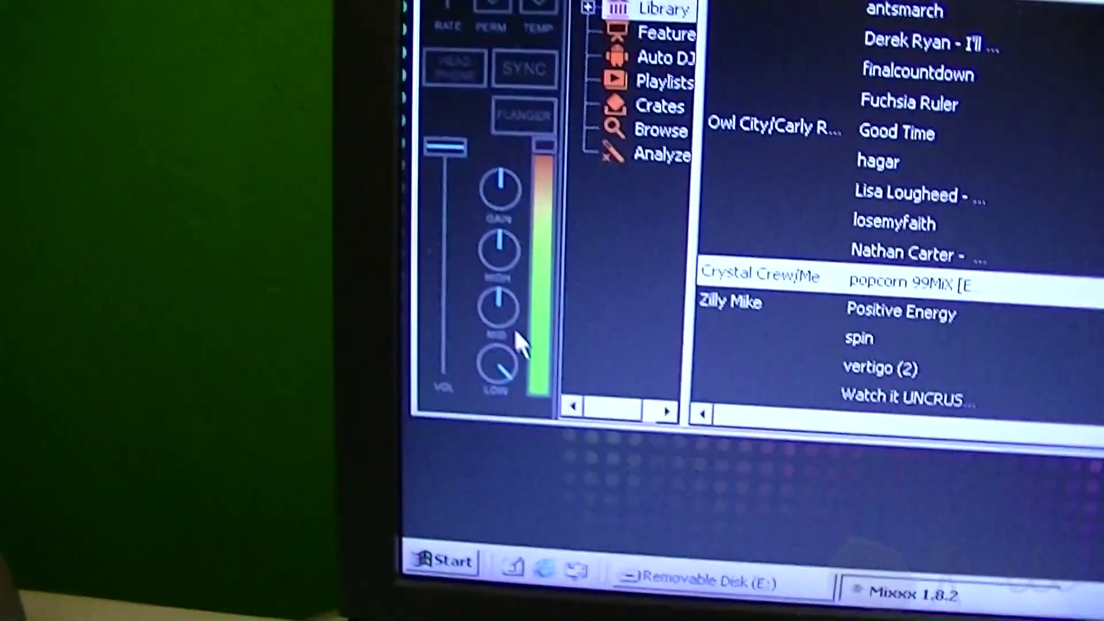
pyautogui.rightClick(480, 380)
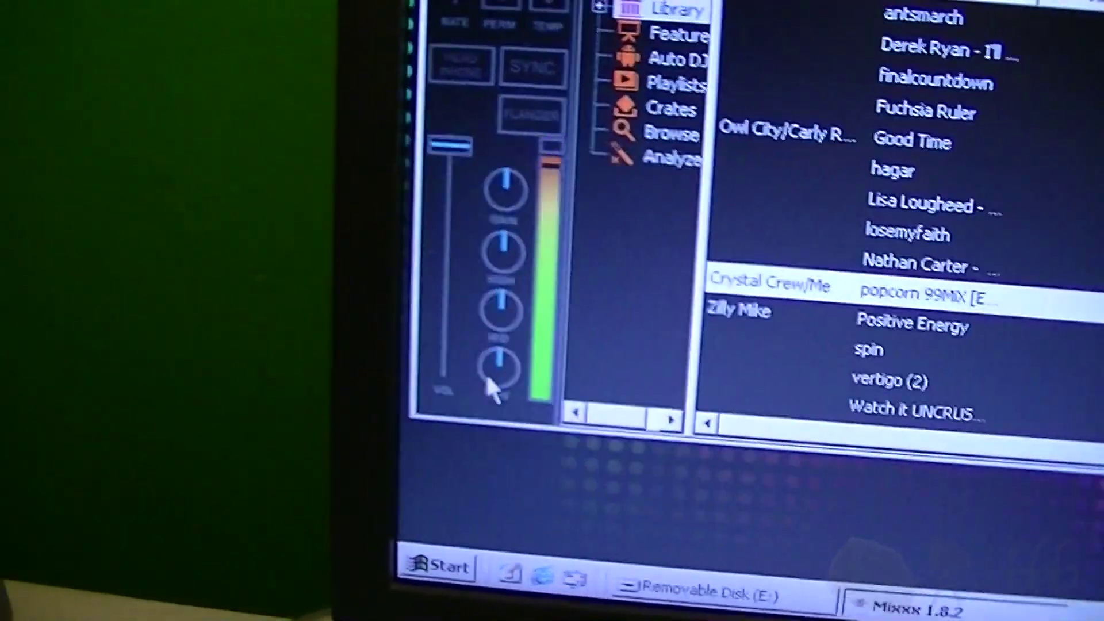
pyautogui.moveTo(482, 318); pyautogui.dragTo(454, 273)
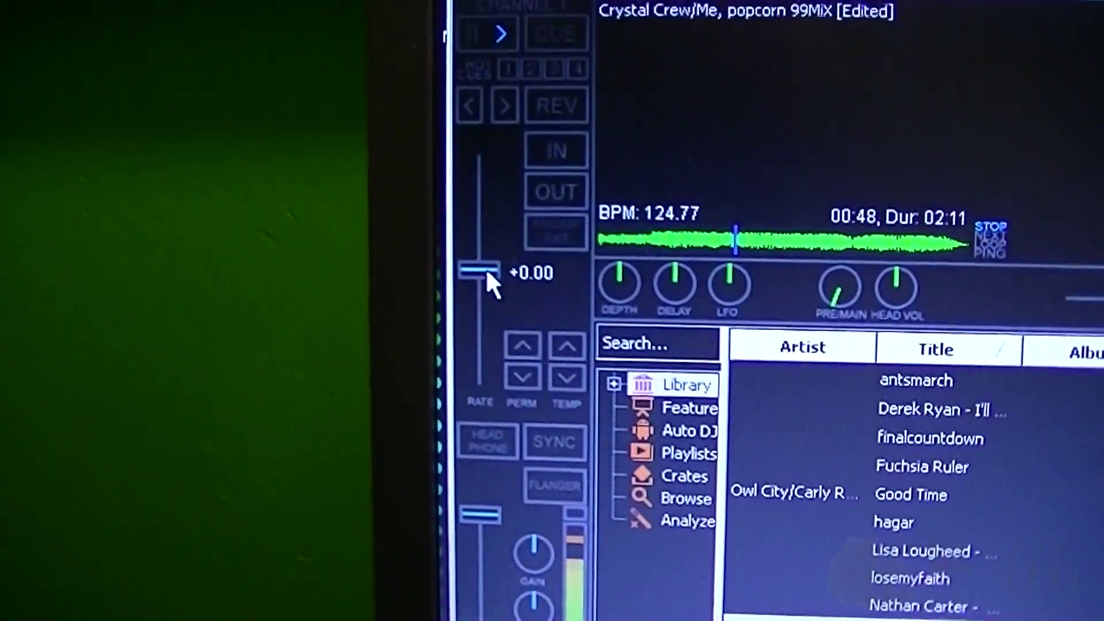
# Push the pitch to +10 (137 BPM), reset it to 124.77, and lower VOL.
pyautogui.moveTo(488, 226); pyautogui.dragTo(495, 90)
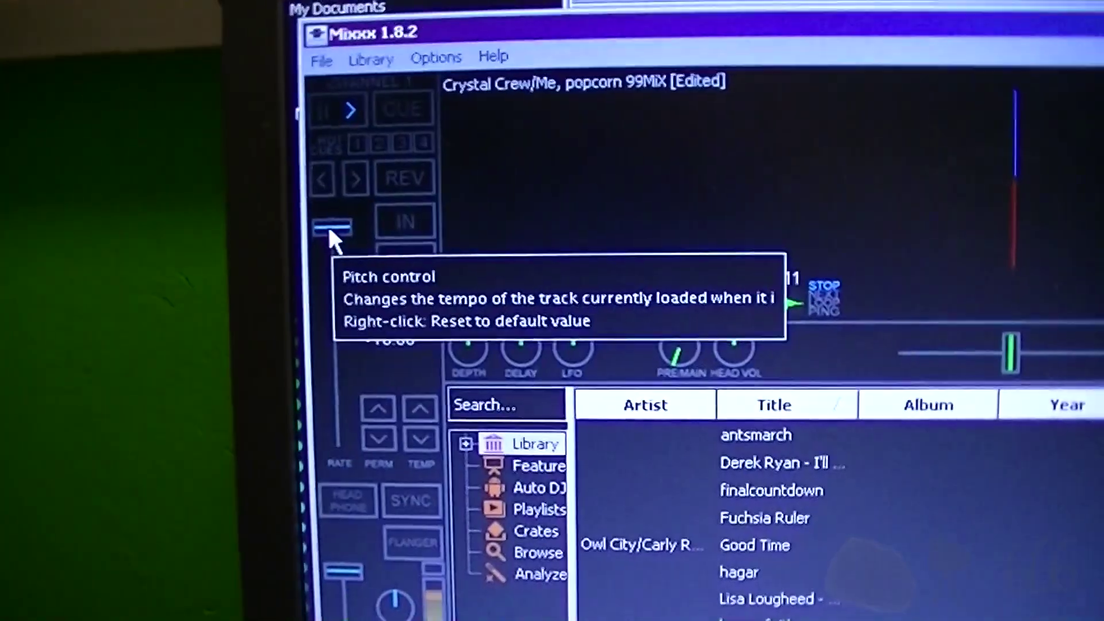
pyautogui.rightClick(357, 259)
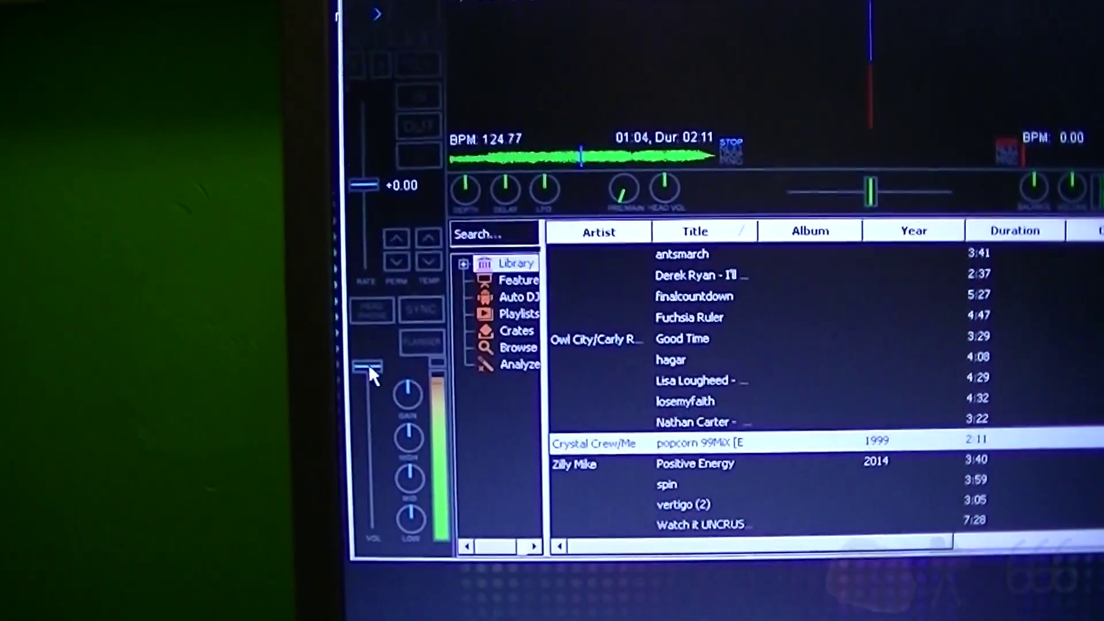
pyautogui.moveTo(369, 383)
pyautogui.mouseDown()
pyautogui.moveTo(386, 412)
pyautogui.moveTo(383, 543)
pyautogui.mouseUp()
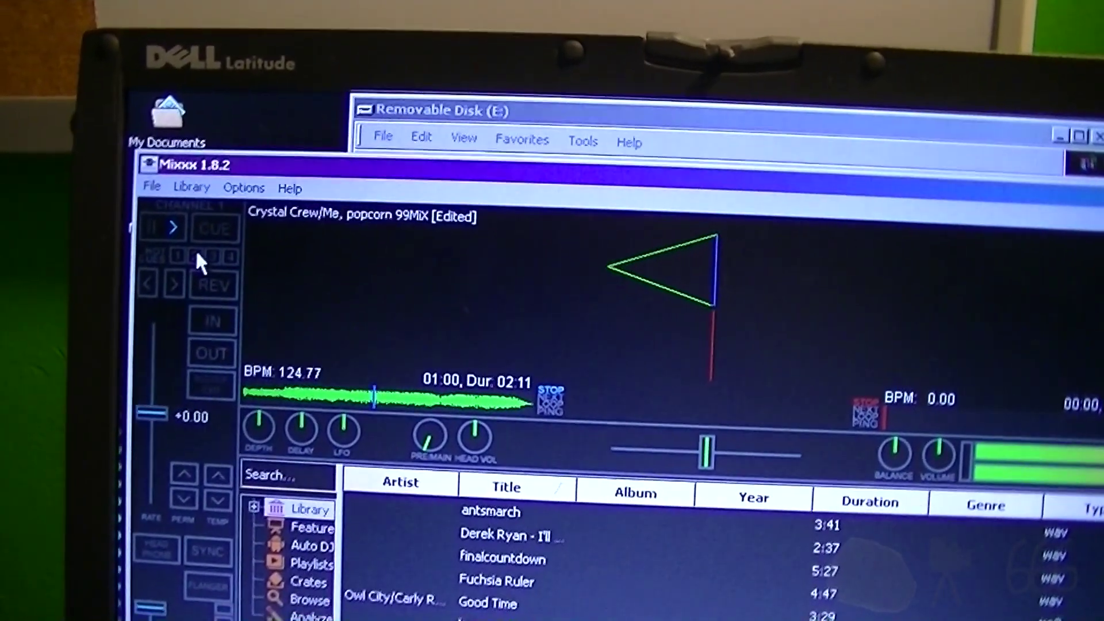
# Resume normal forward playback of 'Me, popcorn 99MiX' on deck 1.
pyautogui.click(196, 256)
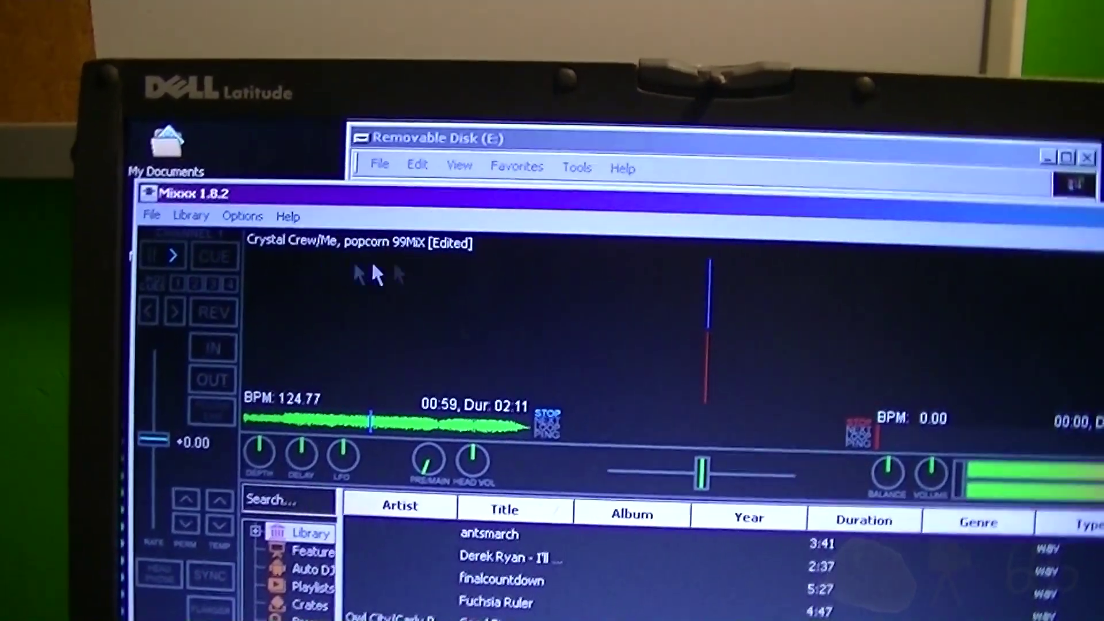